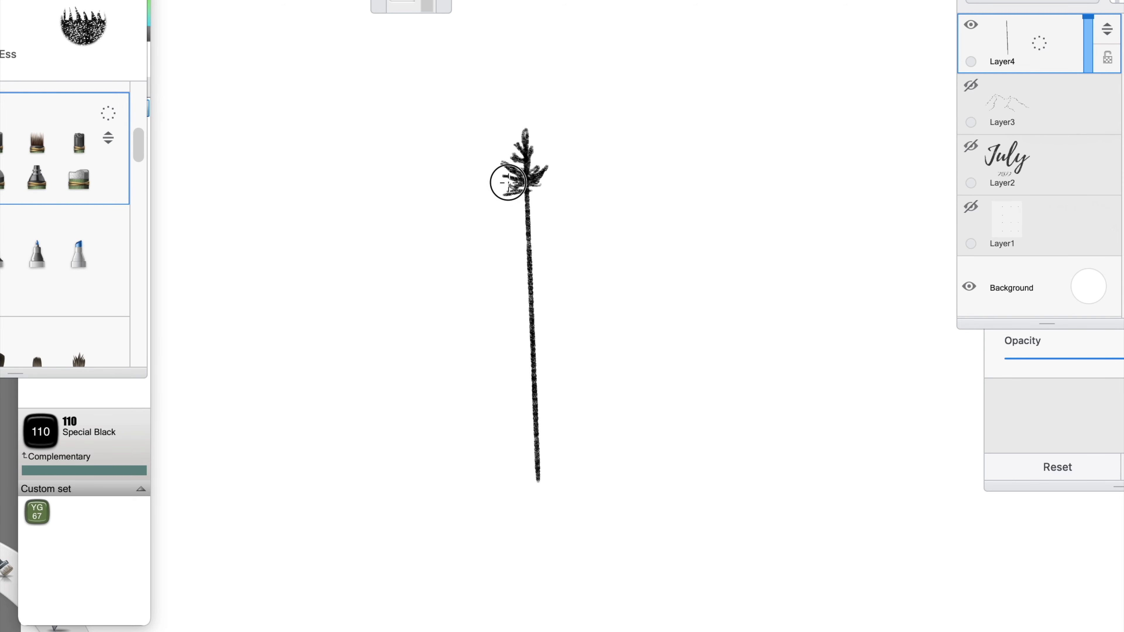
# - Sketch curved guide branches on both sides of the trunk's lower half with the black bristle brush
pyautogui.moveTo(428, 437)
pyautogui.mouseDown()
pyautogui.moveTo(534, 426)
pyautogui.moveTo(664, 385)
pyautogui.mouseUp()
pyautogui.moveTo(436, 360)
pyautogui.mouseDown()
pyautogui.moveTo(529, 367)
pyautogui.moveTo(529, 378)
pyautogui.mouseUp()
pyautogui.moveTo(470, 402)
pyautogui.mouseDown()
pyautogui.moveTo(531, 414)
pyautogui.moveTo(619, 350)
pyautogui.mouseUp()
pyautogui.moveTo(464, 325); pyautogui.dragTo(562, 350)
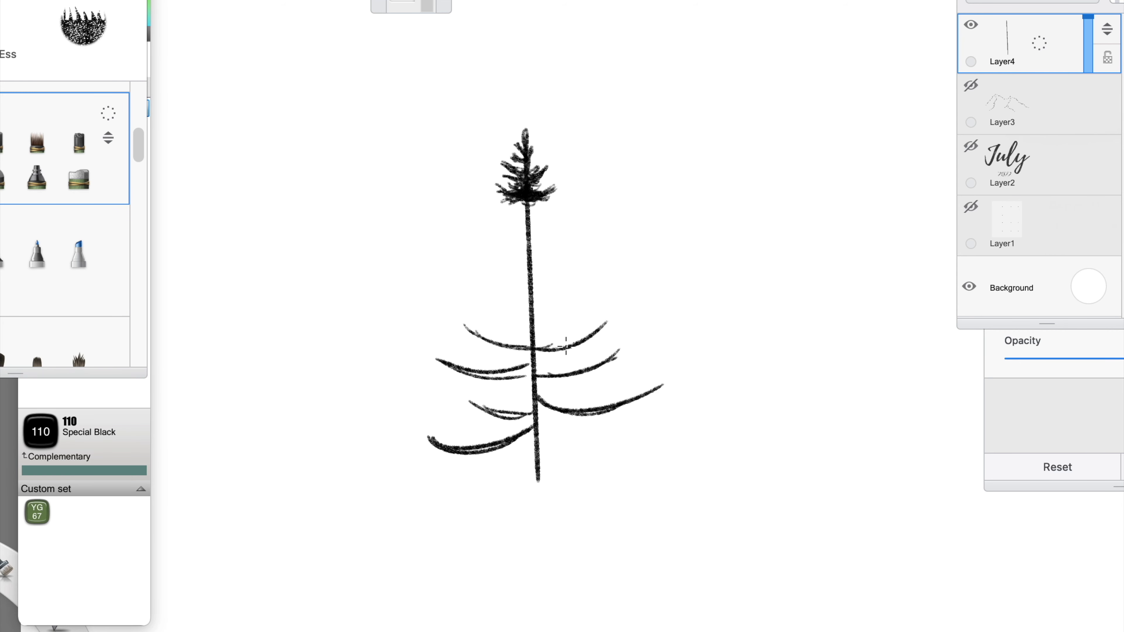
pyautogui.moveTo(607, 322); pyautogui.dragTo(538, 339)
pyautogui.moveTo(475, 293); pyautogui.dragTo(531, 305)
pyautogui.moveTo(586, 285); pyautogui.dragTo(532, 307)
# - Fill the upper half of the tree with dense needle-covered branches on both sides of the trunk
pyautogui.moveTo(489, 272); pyautogui.dragTo(530, 280)
pyautogui.moveTo(581, 239); pyautogui.dragTo(531, 265)
pyautogui.moveTo(489, 244); pyautogui.dragTo(529, 254)
pyautogui.moveTo(562, 217); pyautogui.dragTo(531, 232)
pyautogui.moveTo(500, 211)
pyautogui.mouseDown()
pyautogui.moveTo(529, 221)
pyautogui.moveTo(535, 271)
pyautogui.moveTo(558, 256)
pyautogui.moveTo(479, 251)
pyautogui.moveTo(529, 251)
pyautogui.mouseUp()
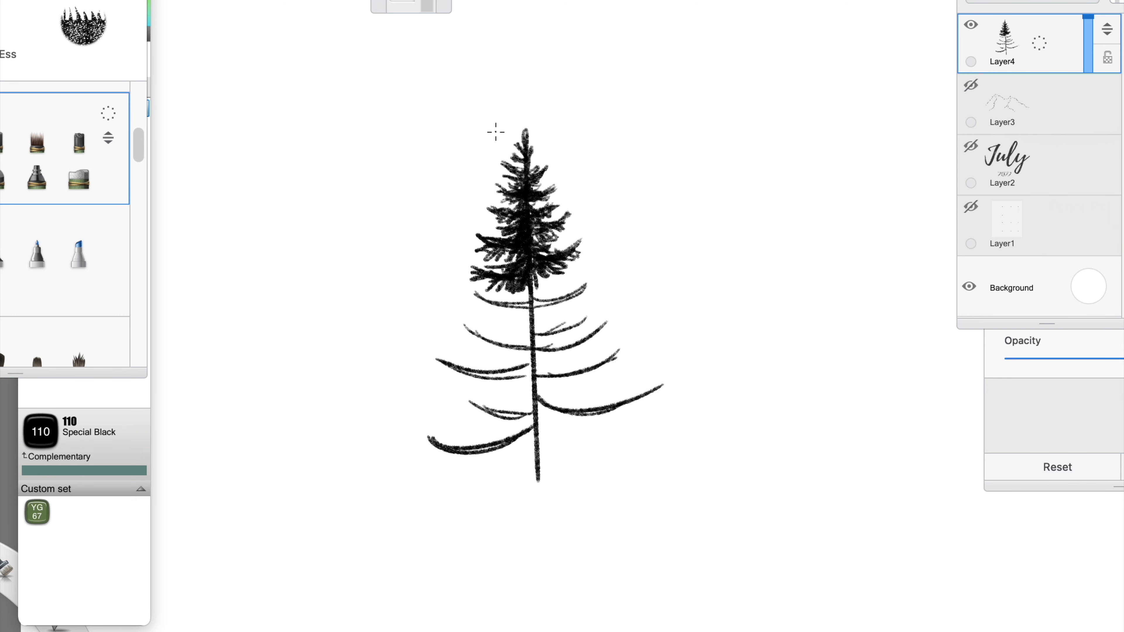
# - Thicken the lower trunk and cover the tree's lower guide branches with dense needle strokes
pyautogui.moveTo(549, 294)
pyautogui.mouseDown()
pyautogui.moveTo(546, 323)
pyautogui.moveTo(545, 283)
pyautogui.moveTo(518, 319)
pyautogui.moveTo(547, 439)
pyautogui.moveTo(542, 483)
pyautogui.mouseUp()
pyautogui.moveTo(488, 292)
pyautogui.mouseDown()
pyautogui.moveTo(534, 303)
pyautogui.moveTo(505, 301)
pyautogui.moveTo(493, 273)
pyautogui.moveTo(538, 261)
pyautogui.moveTo(467, 336)
pyautogui.moveTo(525, 354)
pyautogui.moveTo(569, 320)
pyautogui.moveTo(569, 357)
pyautogui.moveTo(531, 391)
pyautogui.moveTo(615, 325)
pyautogui.moveTo(565, 347)
pyautogui.mouseUp()
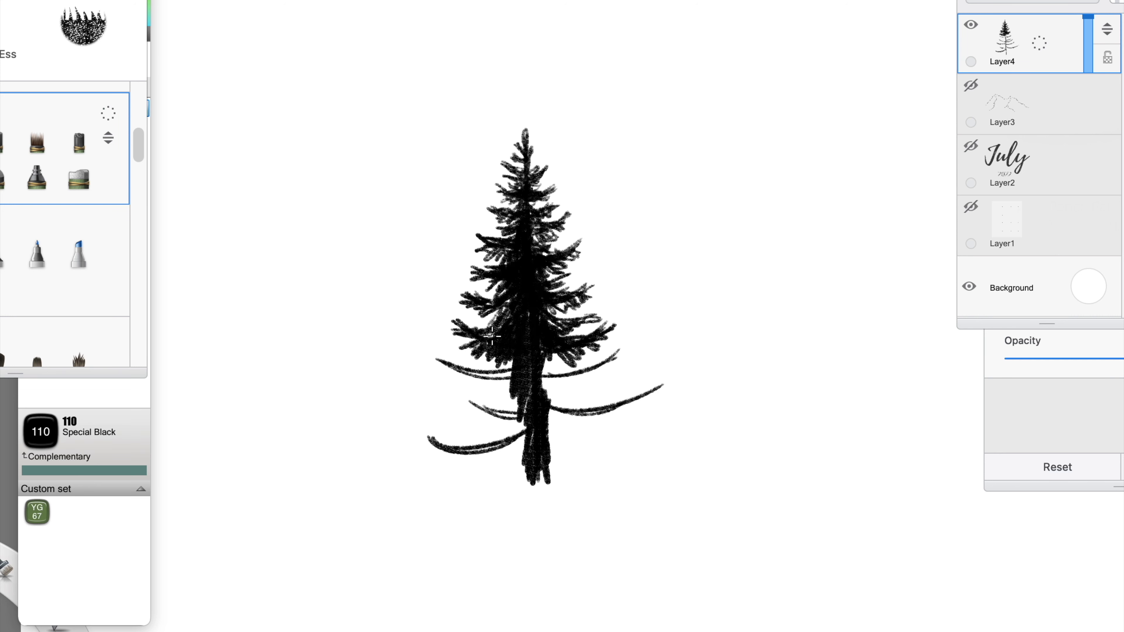
pyautogui.moveTo(441, 365)
pyautogui.mouseDown()
pyautogui.moveTo(505, 376)
pyautogui.moveTo(465, 395)
pyautogui.moveTo(492, 362)
pyautogui.moveTo(514, 360)
pyautogui.moveTo(550, 381)
pyautogui.moveTo(555, 357)
pyautogui.moveTo(579, 376)
pyautogui.mouseUp()
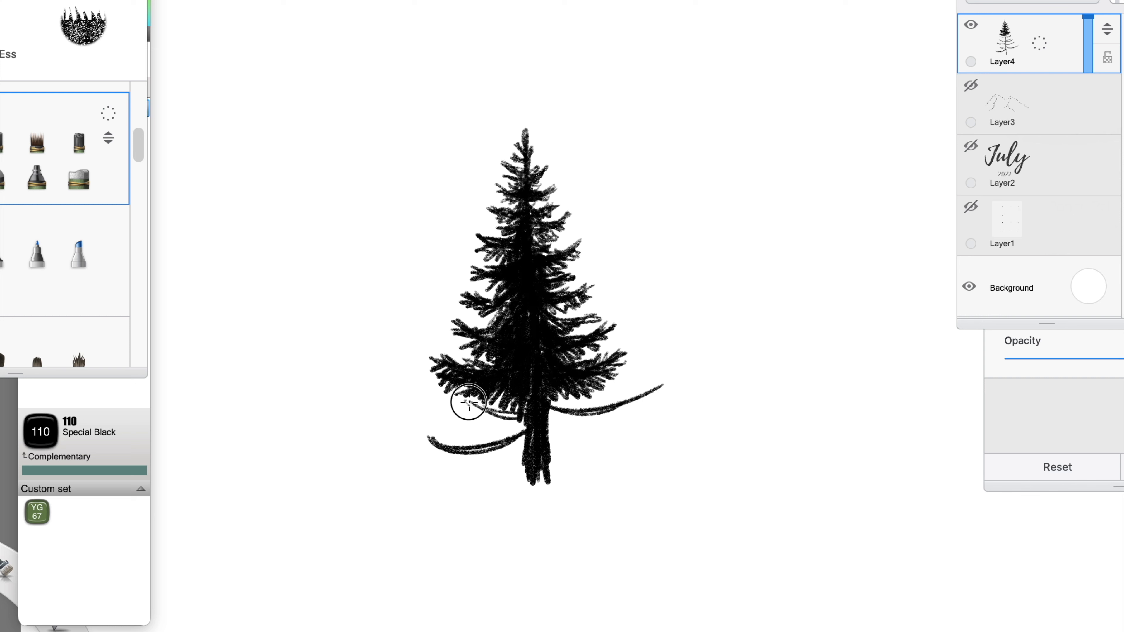
pyautogui.moveTo(468, 402)
pyautogui.mouseDown()
pyautogui.moveTo(491, 428)
pyautogui.moveTo(474, 402)
pyautogui.moveTo(531, 428)
pyautogui.moveTo(514, 430)
pyautogui.moveTo(530, 408)
pyautogui.moveTo(576, 434)
pyautogui.moveTo(647, 419)
pyautogui.moveTo(571, 406)
pyautogui.moveTo(576, 424)
pyautogui.moveTo(633, 403)
pyautogui.moveTo(579, 439)
pyautogui.mouseUp()
# - Undo the last stroke, adjust the brush size and fill out the wide needle branches at the tree's base
pyautogui.press('super+z')
pyautogui.click(1058, 343)
pyautogui.moveTo(1040, 304); pyautogui.dragTo(1047, 303)
pyautogui.moveTo(411, 443)
pyautogui.mouseDown()
pyautogui.moveTo(434, 469)
pyautogui.moveTo(527, 478)
pyautogui.mouseUp()
pyautogui.moveTo(1048, 304); pyautogui.dragTo(1054, 303)
pyautogui.moveTo(551, 436)
pyautogui.mouseDown()
pyautogui.moveTo(617, 458)
pyautogui.moveTo(560, 474)
pyautogui.moveTo(598, 494)
pyautogui.mouseUp()
# - Draw a second pine tree to the right of the first, starting with a vertical trunk and filling in needle branches
pyautogui.press('space')
pyautogui.moveTo(699, 234); pyautogui.dragTo(560, 272)
pyautogui.press('super+z')
pyautogui.moveTo(660, 219); pyautogui.dragTo(661, 503)
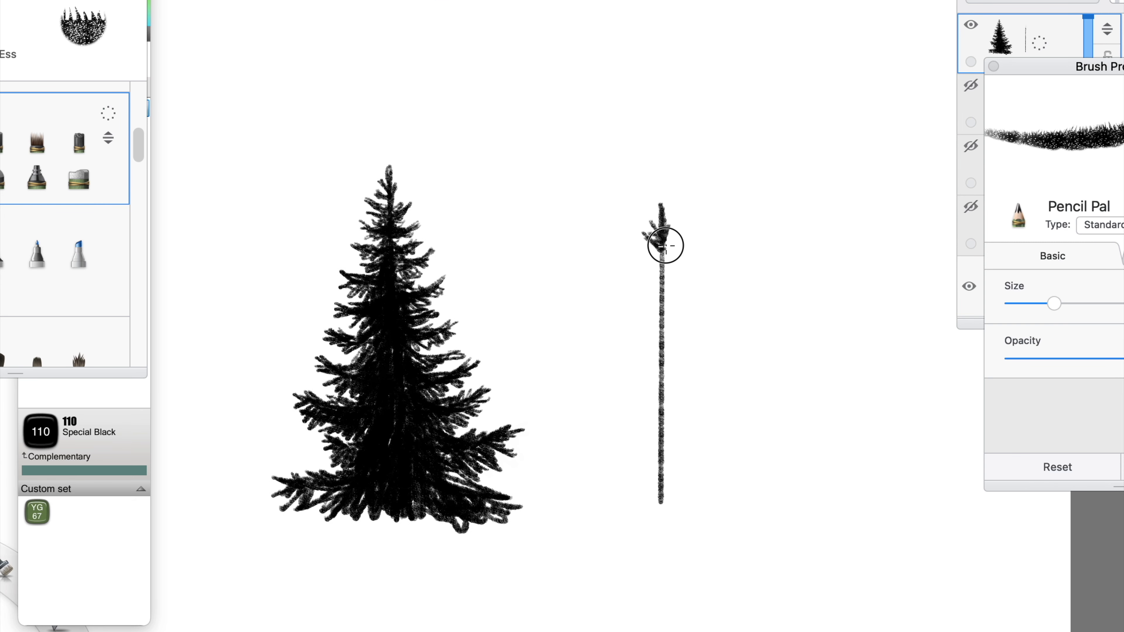
pyautogui.moveTo(676, 251)
pyautogui.mouseDown()
pyautogui.moveTo(648, 317)
pyautogui.moveTo(617, 324)
pyautogui.moveTo(656, 304)
pyautogui.moveTo(655, 319)
pyautogui.moveTo(709, 350)
pyautogui.moveTo(673, 337)
pyautogui.moveTo(693, 348)
pyautogui.moveTo(662, 386)
pyautogui.moveTo(689, 487)
pyautogui.moveTo(673, 497)
pyautogui.moveTo(622, 370)
pyautogui.moveTo(633, 365)
pyautogui.moveTo(610, 389)
pyautogui.moveTo(710, 422)
pyautogui.moveTo(697, 389)
pyautogui.moveTo(676, 381)
pyautogui.mouseUp()
pyautogui.moveTo(595, 405)
pyautogui.mouseDown()
pyautogui.moveTo(631, 395)
pyautogui.moveTo(614, 416)
pyautogui.moveTo(651, 416)
pyautogui.mouseUp()
pyautogui.moveTo(759, 453)
pyautogui.mouseDown()
pyautogui.moveTo(694, 440)
pyautogui.moveTo(704, 419)
pyautogui.moveTo(580, 448)
pyautogui.moveTo(595, 477)
pyautogui.moveTo(763, 488)
pyautogui.mouseUp()
# - Draw a third pine tree to the left of the first, with a vertical trunk and dense needle branches
pyautogui.hscroll(-10, 708, 398)
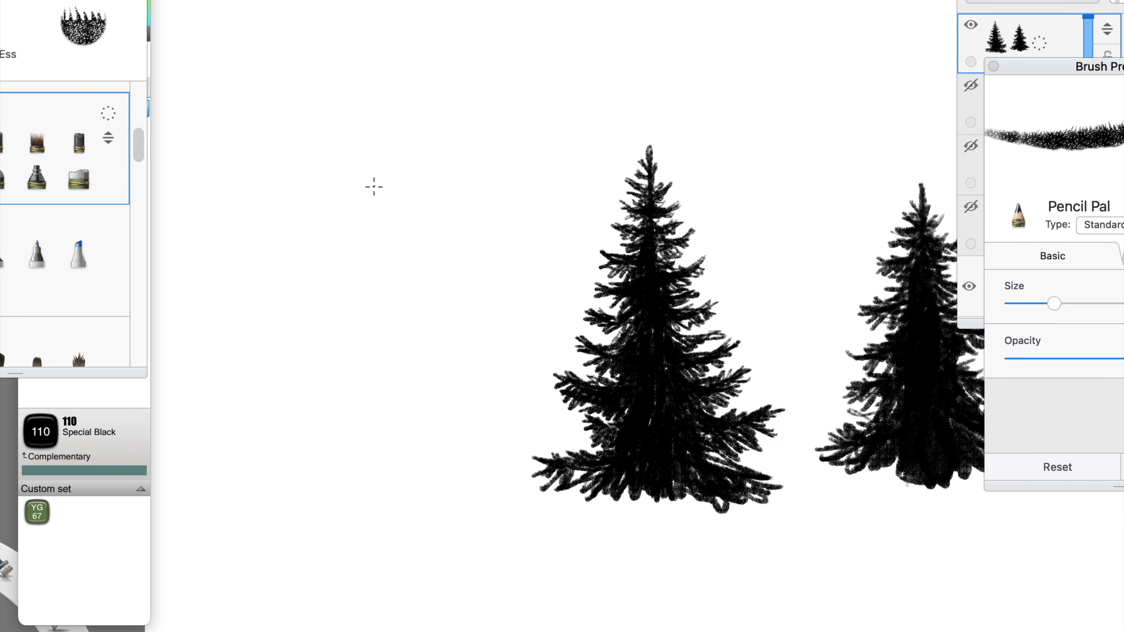
pyautogui.moveTo(383, 190); pyautogui.dragTo(378, 463)
pyautogui.moveTo(374, 197)
pyautogui.mouseDown()
pyautogui.moveTo(391, 259)
pyautogui.moveTo(386, 248)
pyautogui.moveTo(352, 277)
pyautogui.moveTo(365, 262)
pyautogui.moveTo(420, 276)
pyautogui.moveTo(318, 311)
pyautogui.mouseUp()
pyautogui.hotkey('ctrl', 'z')
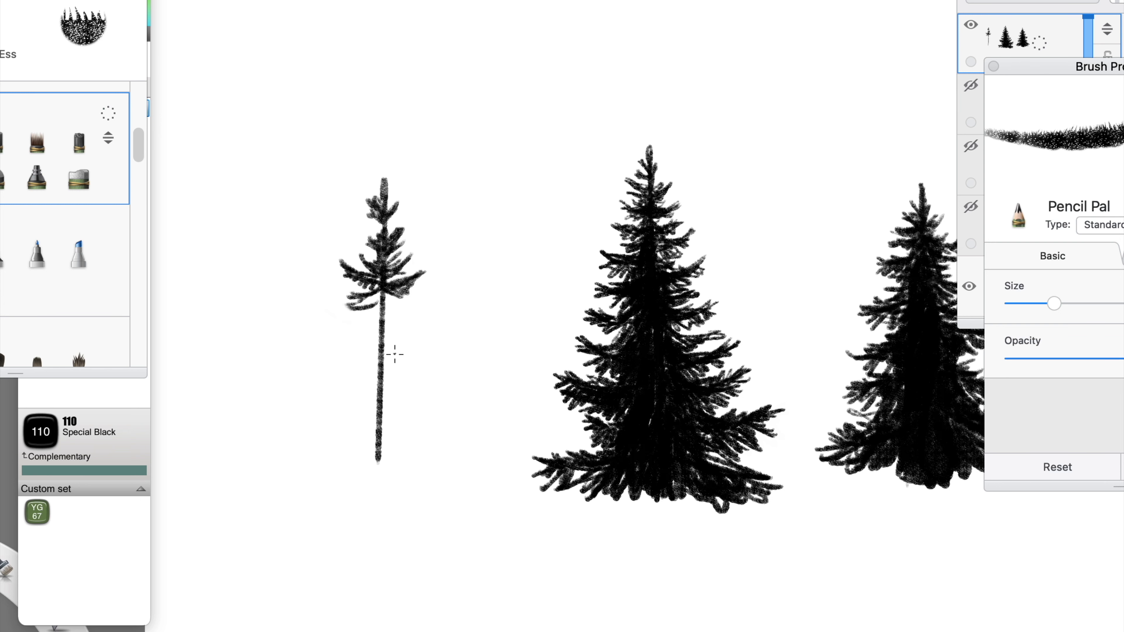
pyautogui.moveTo(355, 442)
pyautogui.mouseDown()
pyautogui.moveTo(381, 425)
pyautogui.moveTo(442, 311)
pyautogui.moveTo(442, 369)
pyautogui.moveTo(416, 443)
pyautogui.mouseUp()
pyautogui.moveTo(341, 407)
pyautogui.mouseDown()
pyautogui.moveTo(487, 454)
pyautogui.moveTo(385, 307)
pyautogui.moveTo(409, 331)
pyautogui.moveTo(440, 329)
pyautogui.moveTo(311, 325)
pyautogui.moveTo(338, 338)
pyautogui.moveTo(378, 312)
pyautogui.moveTo(360, 313)
pyautogui.moveTo(407, 361)
pyautogui.moveTo(361, 317)
pyautogui.moveTo(433, 371)
pyautogui.moveTo(328, 362)
pyautogui.moveTo(325, 374)
pyautogui.moveTo(366, 359)
pyautogui.moveTo(392, 446)
pyautogui.moveTo(463, 396)
pyautogui.moveTo(428, 406)
pyautogui.moveTo(478, 401)
pyautogui.moveTo(409, 426)
pyautogui.moveTo(452, 403)
pyautogui.mouseUp()
pyautogui.moveTo(370, 416); pyautogui.dragTo(292, 423)
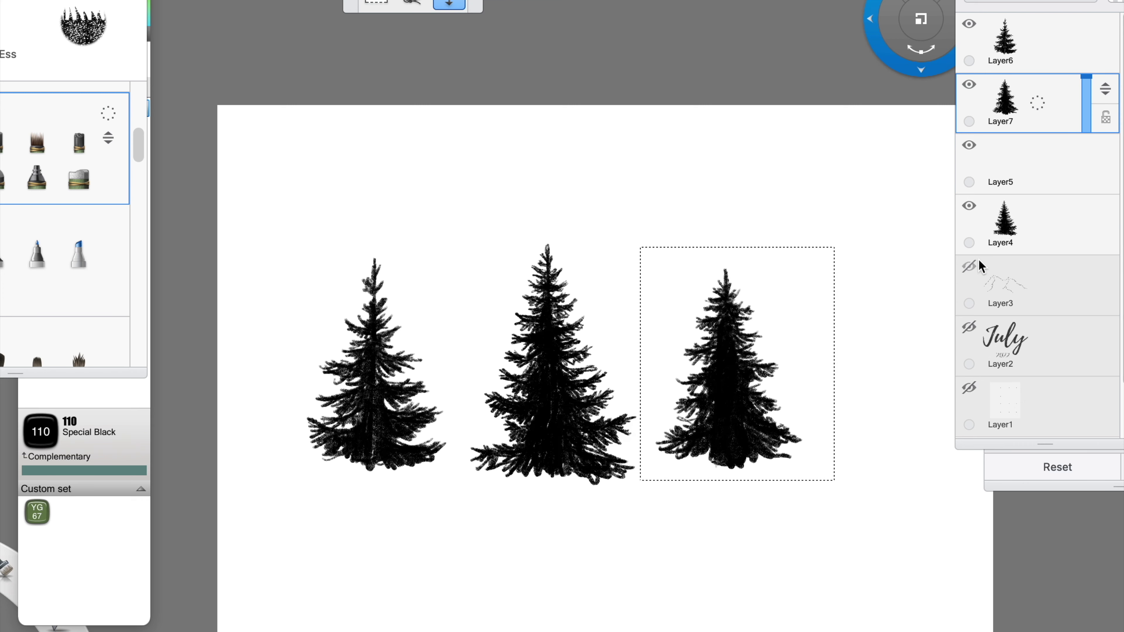
# - Show the mountain sketch layer and move the two outer pine trees into the lower-left foreground
pyautogui.click(971, 265)
pyautogui.click(1046, 42)
pyautogui.moveTo(460, 108); pyautogui.dragTo(346, 316)
pyautogui.click(1009, 103)
pyautogui.moveTo(401, 189); pyautogui.dragTo(5, 434)
pyautogui.click(1018, 42)
pyautogui.moveTo(450, 189)
pyautogui.mouseDown()
pyautogui.moveTo(464, 173)
pyautogui.moveTo(456, 202)
pyautogui.mouseUp()
pyautogui.click(1063, 106)
pyautogui.moveTo(905, 237); pyautogui.dragTo(903, 229)
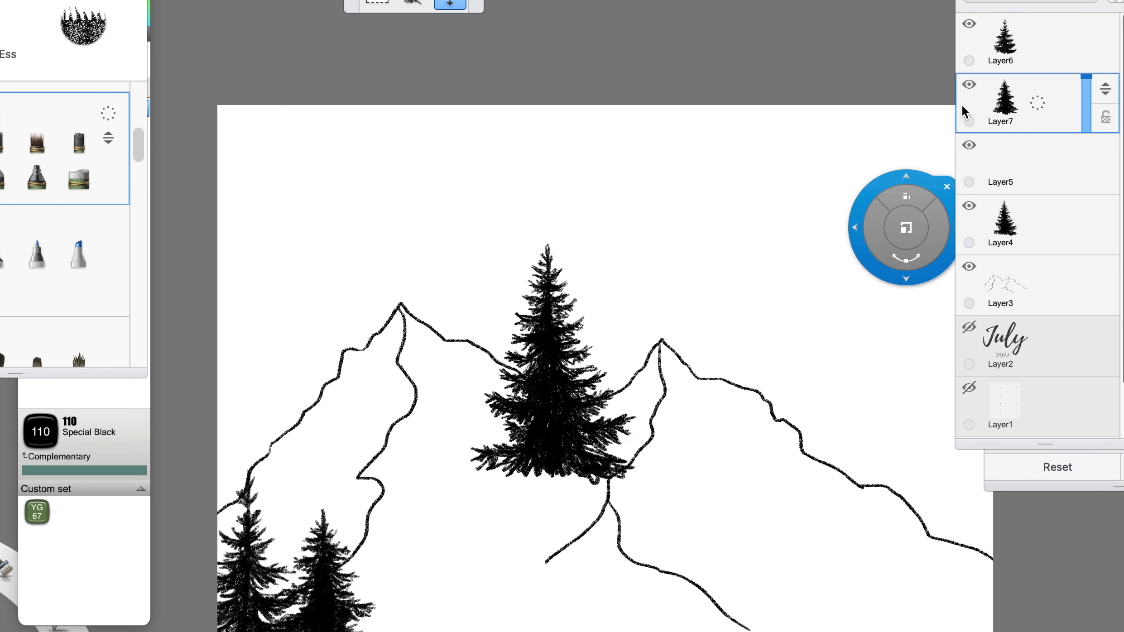
# - Duplicate the pine tree layers and arrange the trees in a staggered row across the left half of the foreground
pyautogui.click(1009, 45)
pyautogui.moveTo(765, 354); pyautogui.dragTo(697, 417)
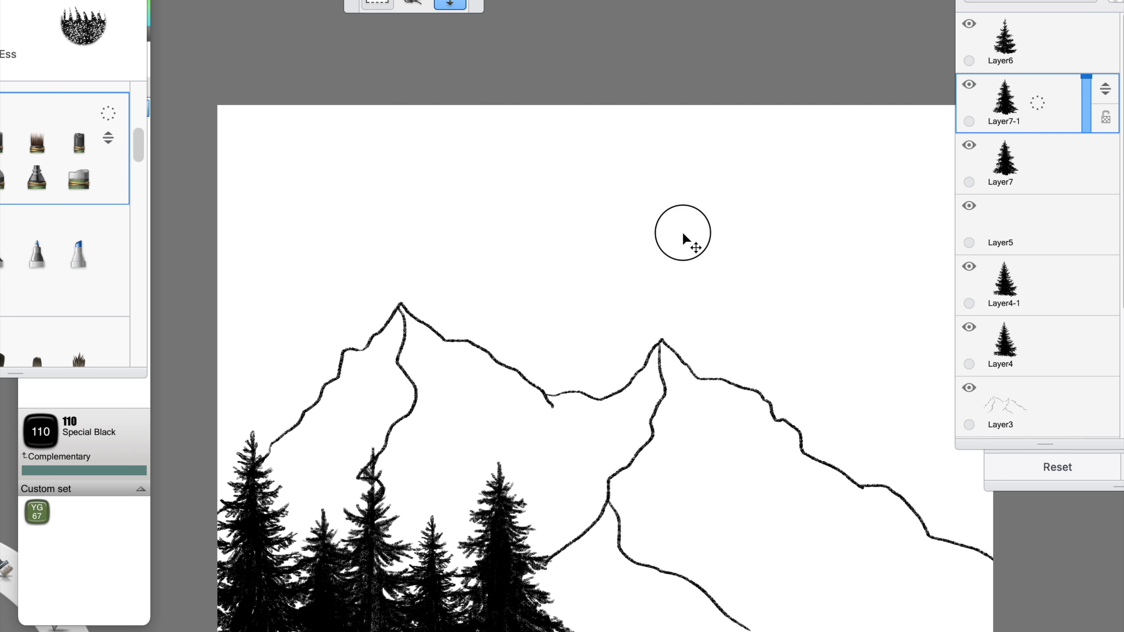
pyautogui.moveTo(683, 234); pyautogui.dragTo(654, 366)
pyautogui.moveTo(1038, 49); pyautogui.dragTo(1003, 15)
pyautogui.moveTo(405, 217); pyautogui.dragTo(560, 210)
pyautogui.moveTo(560, 210); pyautogui.dragTo(585, 189)
pyautogui.moveTo(808, 303); pyautogui.dragTo(804, 298)
pyautogui.click(1028, 225)
pyautogui.click(1037, 338)
pyautogui.click(1003, 302)
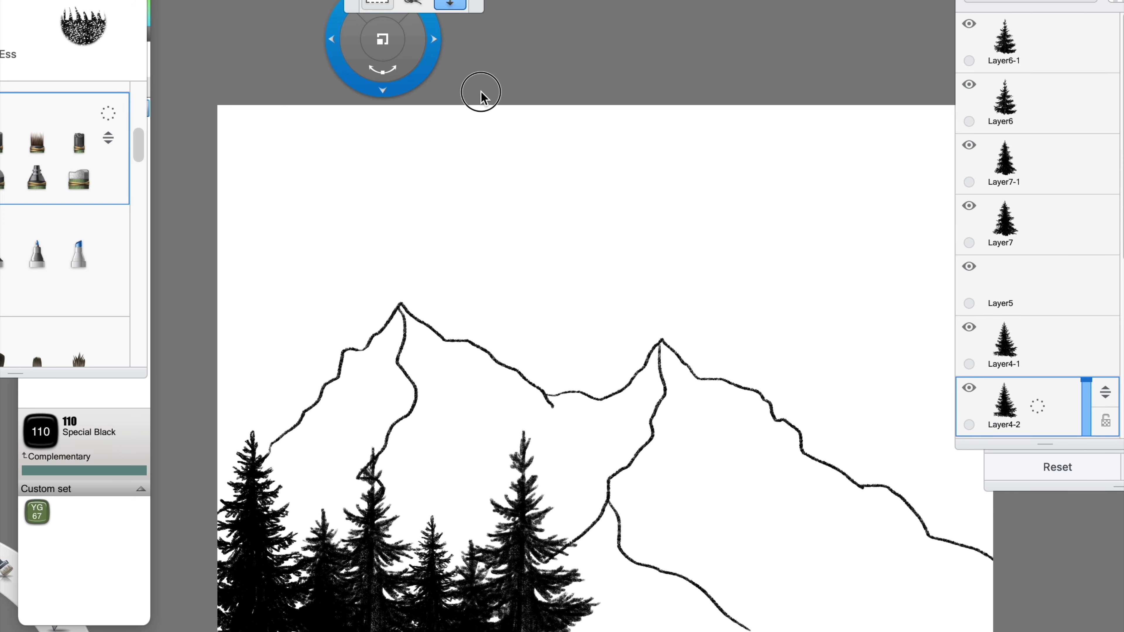
# - Place a large pine copy with a smaller one beside it at the right edge of the foreground
pyautogui.moveTo(485, 346); pyautogui.dragTo(837, 303)
pyautogui.moveTo(920, 551); pyautogui.dragTo(928, 527)
pyautogui.moveTo(1070, 112); pyautogui.dragTo(1034, 75)
pyautogui.moveTo(438, 222); pyautogui.dragTo(937, 309)
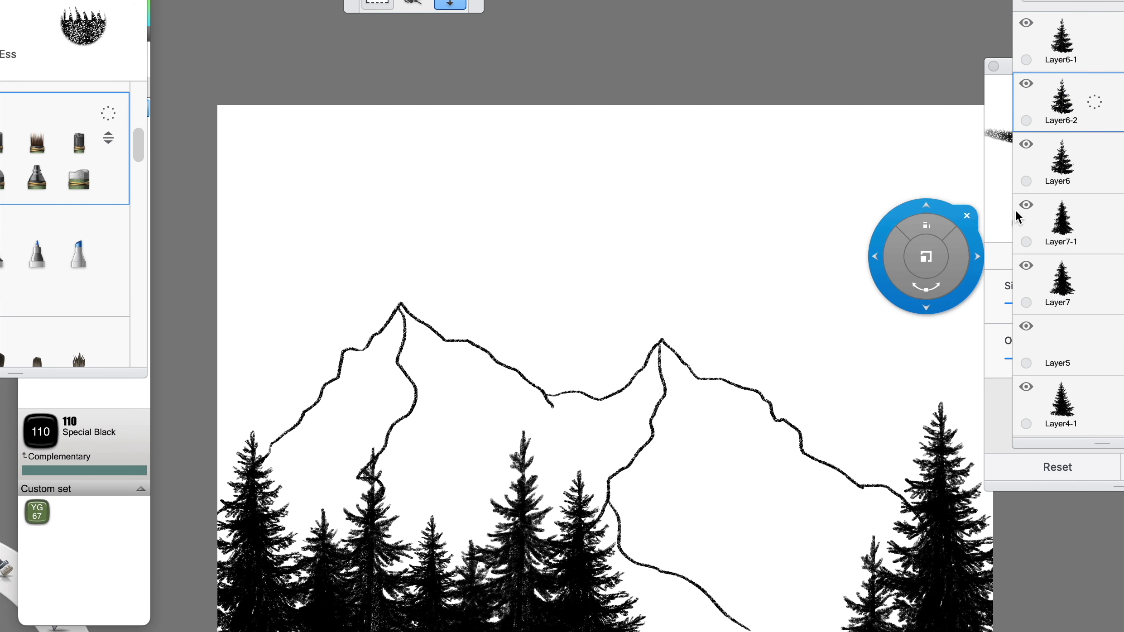
# - Fill the gap in the right half of the foreground with more duplicated pine trees at staggered heights
pyautogui.moveTo(1084, 109); pyautogui.dragTo(1048, 64)
pyautogui.moveTo(873, 576); pyautogui.dragTo(680, 536)
pyautogui.click(1062, 224)
pyautogui.moveTo(1084, 230); pyautogui.dragTo(1048, 192)
pyautogui.moveTo(941, 509); pyautogui.dragTo(743, 538)
pyautogui.click(1062, 290)
pyautogui.scroll(2, 1084, 89)
pyautogui.click(1084, 48)
pyautogui.moveTo(410, 77); pyautogui.dragTo(406, 78)
pyautogui.click(1095, 154)
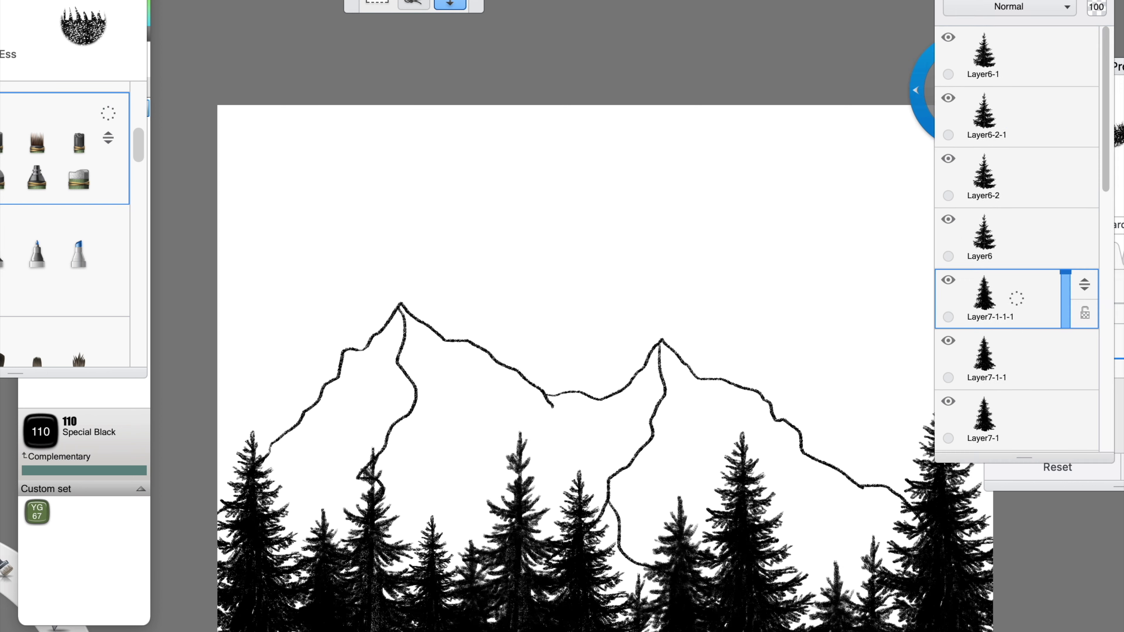
# - Merge all the pine tree layers into one layer and hide it
pyautogui.moveTo(985, 53); pyautogui.dragTo(984, 127)
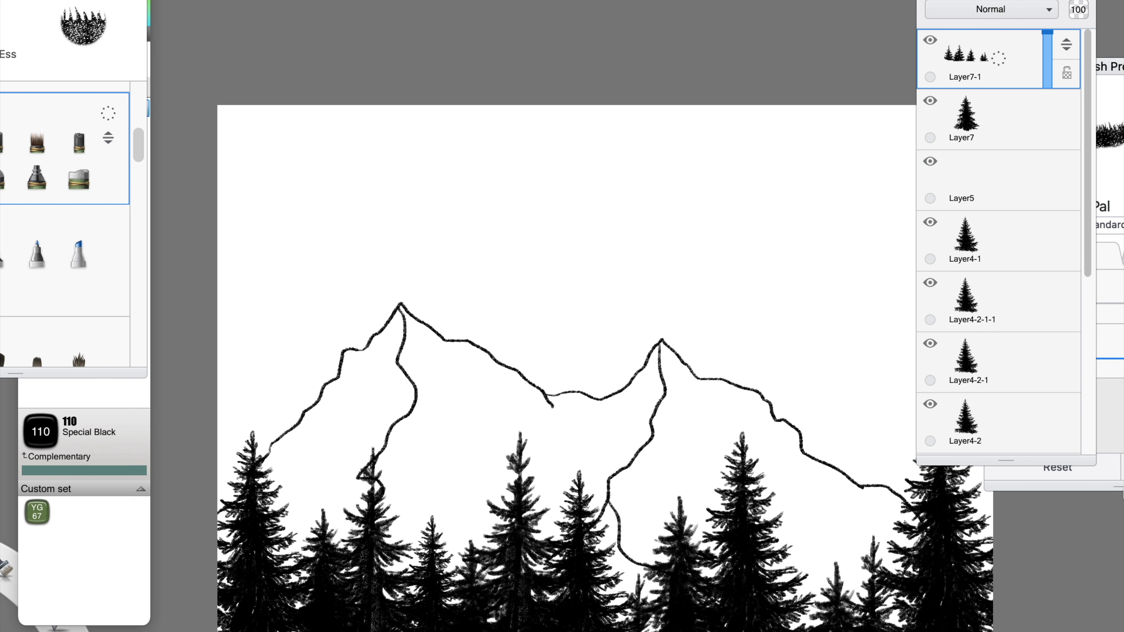
pyautogui.moveTo(979, 58); pyautogui.dragTo(980, 150)
pyautogui.moveTo(974, 58); pyautogui.dragTo(976, 151)
pyautogui.moveTo(974, 57); pyautogui.dragTo(976, 151)
pyautogui.click(930, 40)
# - Add a new layer above the mountain sketch and ink the left mountain's left slope and central ridge with thick strokes
pyautogui.click(970, 118)
pyautogui.press('super+l')
pyautogui.moveTo(267, 359)
pyautogui.mouseDown()
pyautogui.moveTo(329, 380)
pyautogui.moveTo(465, 143)
pyautogui.moveTo(548, 118)
pyautogui.moveTo(549, 64)
pyautogui.mouseUp()
pyautogui.moveTo(283, 338)
pyautogui.mouseDown()
pyautogui.moveTo(537, 70)
pyautogui.moveTo(553, 277)
pyautogui.moveTo(514, 319)
pyautogui.moveTo(484, 471)
pyautogui.mouseUp()
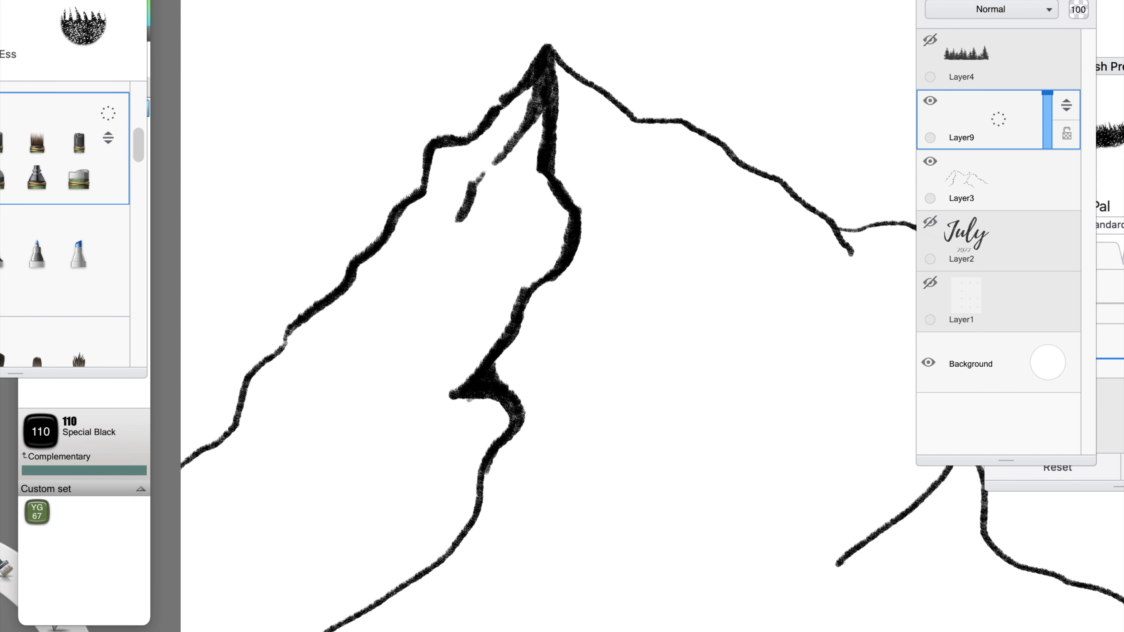
# - Add jagged rock strokes and a spur across the left mountain's left face and thicken its lower ridge
pyautogui.press('space')
pyautogui.moveTo(479, 193); pyautogui.dragTo(447, 231)
pyautogui.moveTo(388, 282); pyautogui.dragTo(461, 204)
pyautogui.moveTo(403, 296)
pyautogui.mouseDown()
pyautogui.moveTo(442, 257)
pyautogui.moveTo(525, 236)
pyautogui.mouseUp()
pyautogui.moveTo(546, 146); pyautogui.dragTo(508, 196)
pyautogui.moveTo(454, 331); pyautogui.dragTo(455, 330)
pyautogui.moveTo(504, 391); pyautogui.dragTo(463, 451)
pyautogui.moveTo(385, 444); pyautogui.dragTo(452, 380)
pyautogui.moveTo(561, 109); pyautogui.dragTo(611, 148)
pyautogui.moveTo(557, 51)
pyautogui.mouseDown()
pyautogui.moveTo(619, 102)
pyautogui.moveTo(597, 110)
pyautogui.mouseUp()
pyautogui.moveTo(622, 103)
pyautogui.mouseDown()
pyautogui.moveTo(686, 119)
pyautogui.moveTo(797, 207)
pyautogui.mouseUp()
pyautogui.moveTo(557, 154); pyautogui.dragTo(702, 276)
pyautogui.moveTo(572, 277)
pyautogui.mouseDown()
pyautogui.moveTo(512, 487)
pyautogui.moveTo(456, 494)
pyautogui.mouseUp()
pyautogui.click(930, 41)
pyautogui.click(930, 40)
pyautogui.moveTo(504, 394); pyautogui.dragTo(436, 306)
pyautogui.press('super+z')
pyautogui.press('super+z')
pyautogui.press('super+z')
pyautogui.press('super+z')
pyautogui.press('super+z')
pyautogui.press('super+z')
pyautogui.press('super+z')
# - Clean up the stray strokes on the left mountain's left face and ink the top of its right slope
pyautogui.moveTo(336, 389)
pyautogui.mouseDown()
pyautogui.moveTo(391, 327)
pyautogui.moveTo(365, 517)
pyautogui.mouseUp()
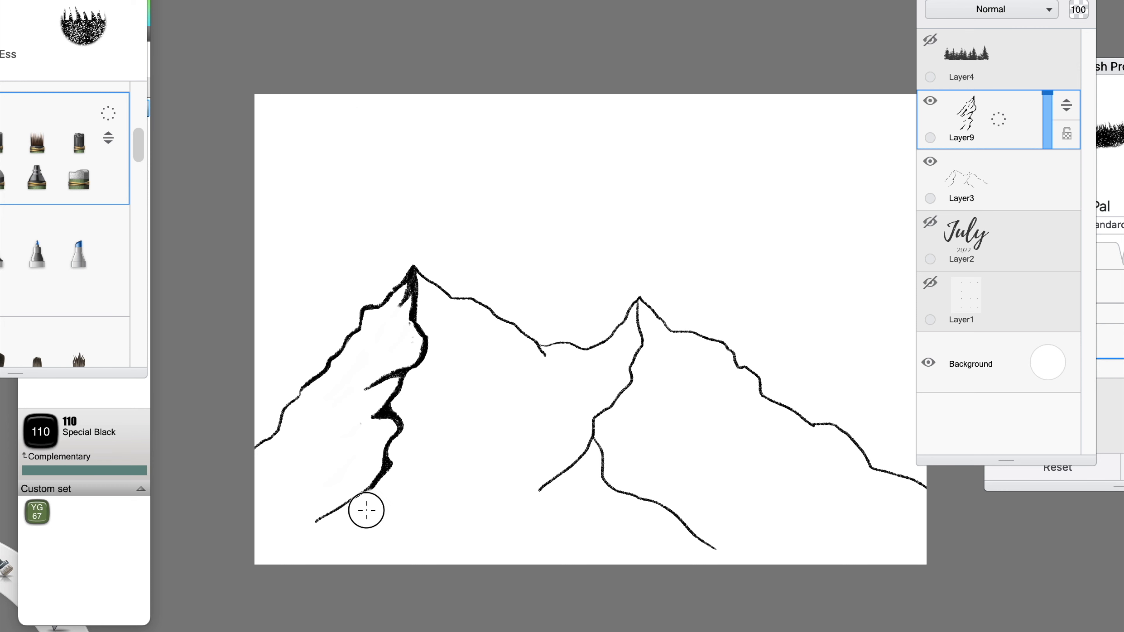
pyautogui.moveTo(431, 281); pyautogui.dragTo(468, 300)
pyautogui.click(1064, 304)
pyautogui.press('space')
pyautogui.moveTo(447, 235); pyautogui.dragTo(491, 203)
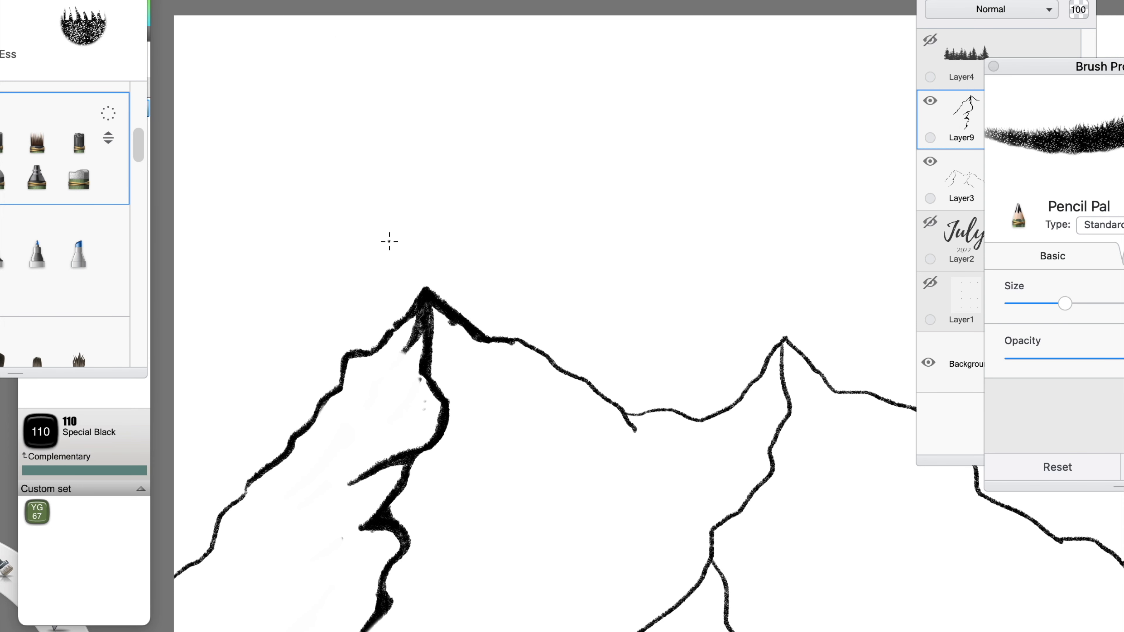
pyautogui.moveTo(431, 297)
pyautogui.mouseDown()
pyautogui.moveTo(479, 344)
pyautogui.moveTo(549, 357)
pyautogui.moveTo(507, 342)
pyautogui.mouseUp()
pyautogui.press('super+z')
# - Enlarge the brush and ink the skyline from the left mountain to the right peak and down its right slope
pyautogui.moveTo(1065, 304); pyautogui.dragTo(1073, 310)
pyautogui.moveTo(504, 343)
pyautogui.mouseDown()
pyautogui.moveTo(635, 410)
pyautogui.moveTo(784, 338)
pyautogui.mouseUp()
pyautogui.hscroll(8, 618, 124)
pyautogui.scroll(-2, 618, 123)
pyautogui.moveTo(408, 251)
pyautogui.mouseDown()
pyautogui.moveTo(734, 470)
pyautogui.moveTo(780, 527)
pyautogui.mouseUp()
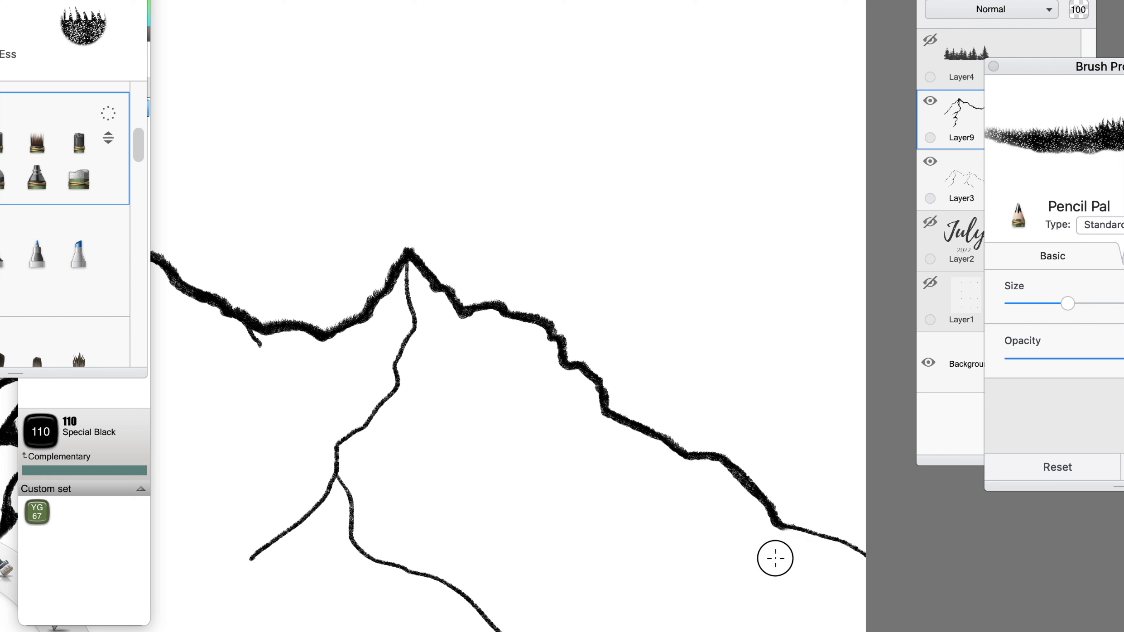
# - Ink the right mountain's central ridge and the two branches where it forks near the base
pyautogui.moveTo(409, 255)
pyautogui.mouseDown()
pyautogui.moveTo(401, 382)
pyautogui.moveTo(380, 407)
pyautogui.mouseUp()
pyautogui.moveTo(337, 262); pyautogui.dragTo(628, 202)
pyautogui.moveTo(524, 521); pyautogui.dragTo(680, 343)
pyautogui.moveTo(697, 306)
pyautogui.mouseDown()
pyautogui.moveTo(628, 422)
pyautogui.moveTo(657, 485)
pyautogui.moveTo(679, 498)
pyautogui.mouseUp()
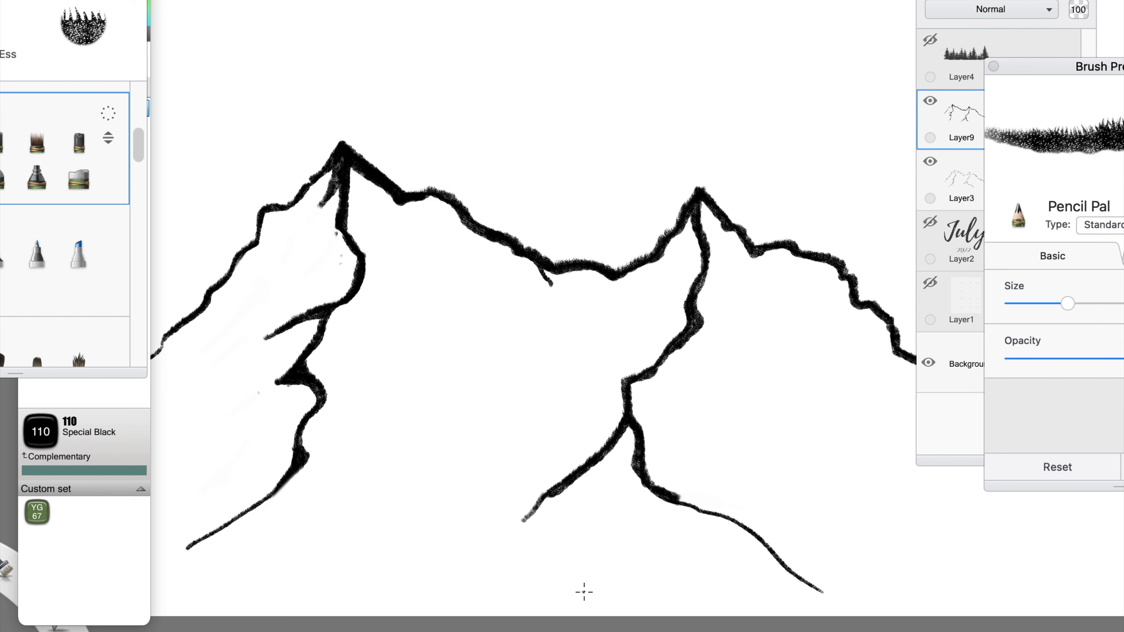
# - Erase the bulging part of the right mountain's right slope on the sketch and ink layers and redraw it lower
pyautogui.moveTo(289, 4); pyautogui.dragTo(487, 326)
pyautogui.moveTo(629, 290); pyautogui.dragTo(690, 342)
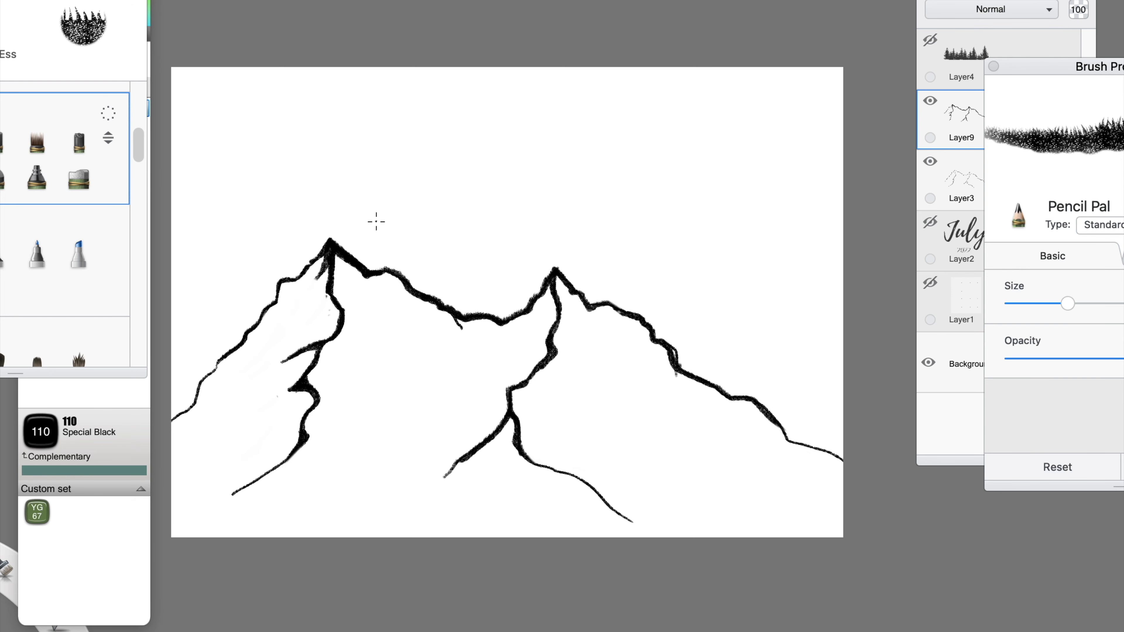
pyautogui.click(966, 176)
pyautogui.moveTo(613, 306)
pyautogui.mouseDown()
pyautogui.moveTo(690, 342)
pyautogui.moveTo(775, 421)
pyautogui.mouseUp()
pyautogui.click(966, 176)
pyautogui.moveTo(624, 312)
pyautogui.mouseDown()
pyautogui.moveTo(600, 306)
pyautogui.moveTo(682, 370)
pyautogui.mouseUp()
pyautogui.click(967, 119)
pyautogui.moveTo(584, 297)
pyautogui.mouseDown()
pyautogui.moveTo(707, 387)
pyautogui.moveTo(760, 403)
pyautogui.mouseUp()
# - Reduce the brush size and draw thin rock cracks and short contour lines across both mountain faces
pyautogui.click(1116, 186)
pyautogui.moveTo(1067, 304); pyautogui.dragTo(1044, 303)
pyautogui.moveTo(588, 307); pyautogui.dragTo(603, 339)
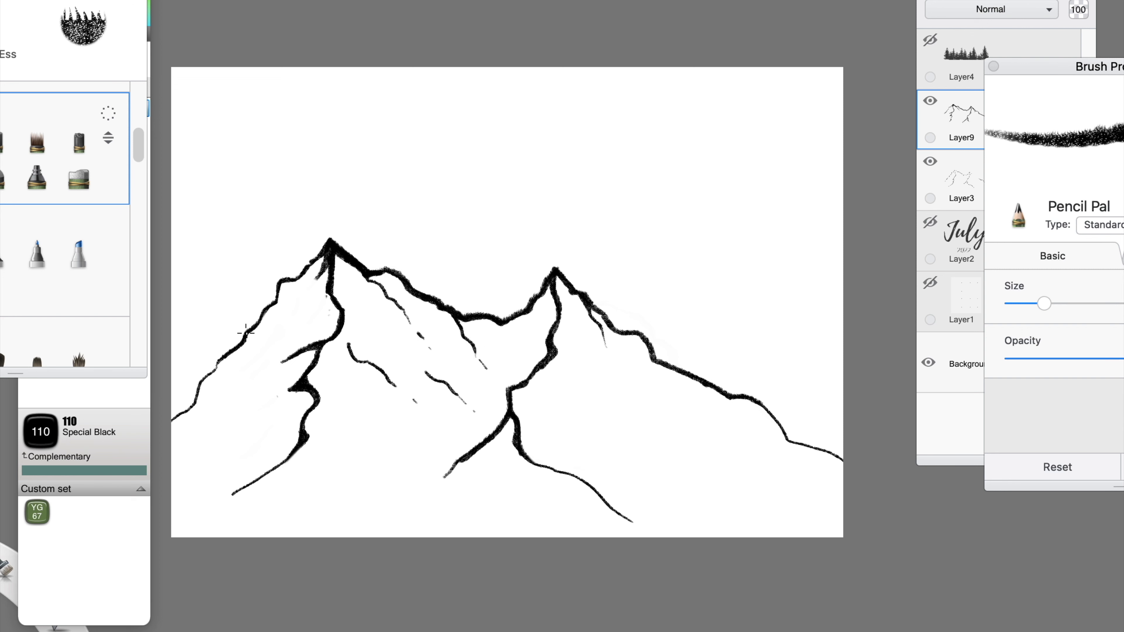
pyautogui.moveTo(241, 339); pyautogui.dragTo(233, 387)
pyautogui.moveTo(217, 423); pyautogui.dragTo(211, 432)
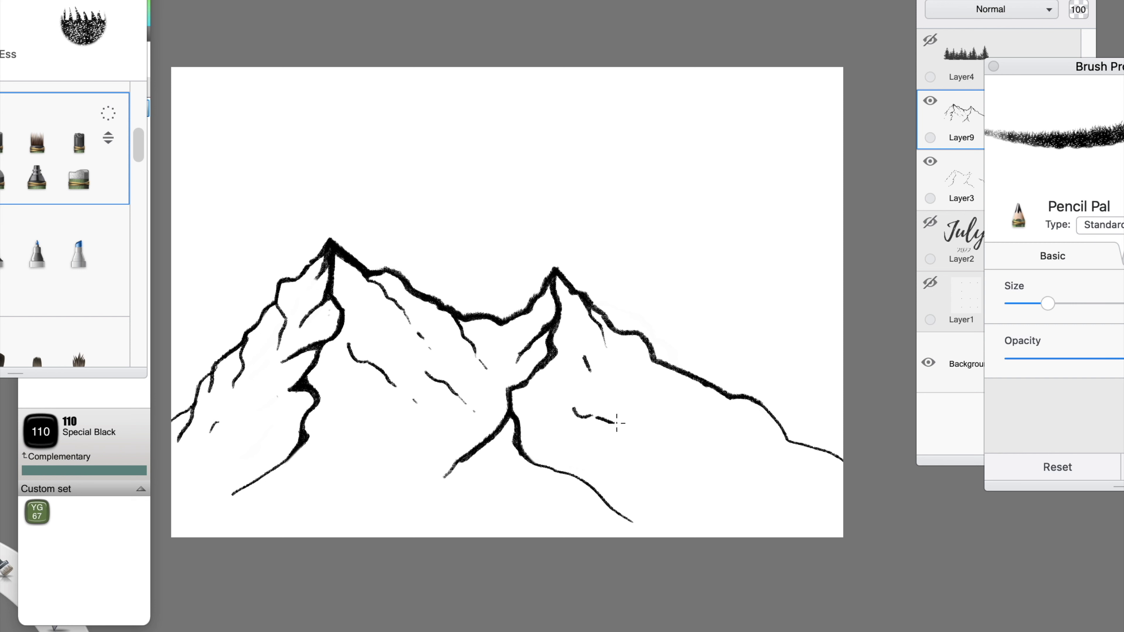
pyautogui.moveTo(753, 432); pyautogui.dragTo(795, 472)
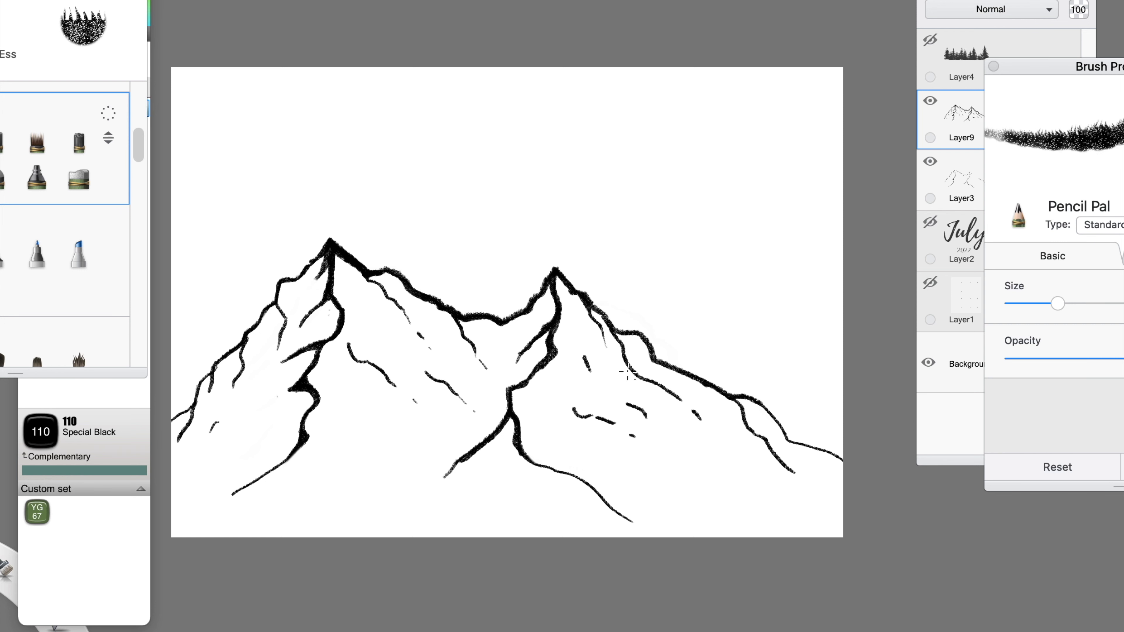
# - Thicken the contour lines along the right mountain's lower right slope and reduce the brush size
pyautogui.moveTo(754, 431); pyautogui.dragTo(779, 460)
pyautogui.moveTo(796, 477); pyautogui.dragTo(802, 481)
pyautogui.moveTo(740, 397); pyautogui.dragTo(780, 427)
pyautogui.moveTo(782, 435); pyautogui.dragTo(812, 452)
pyautogui.press('[')
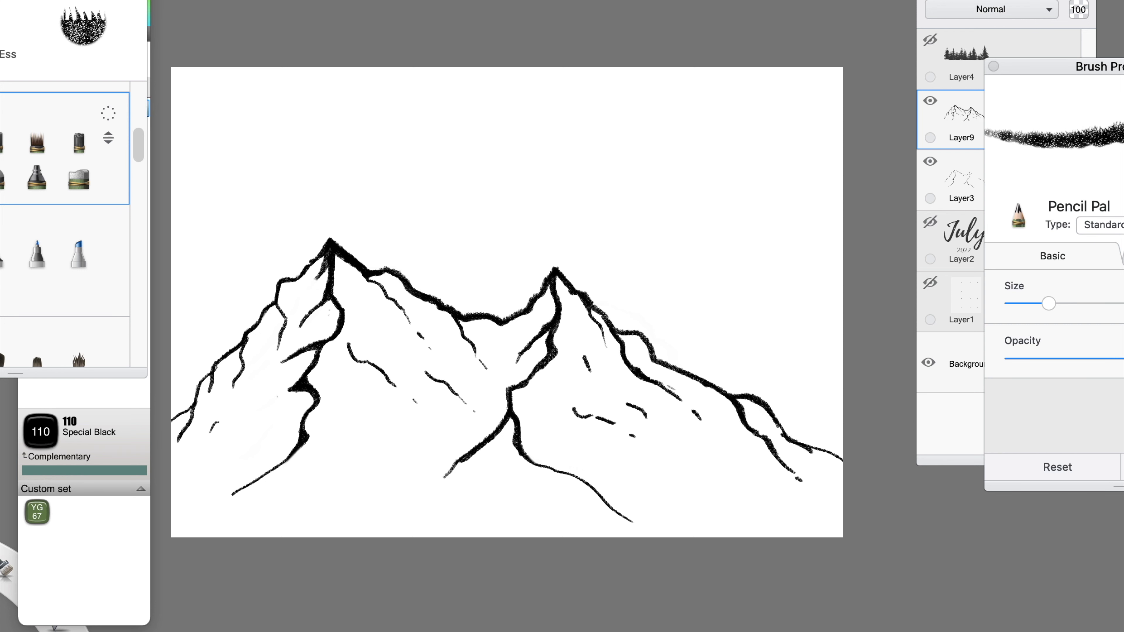
pyautogui.click(952, 1)
pyautogui.moveTo(174, 420)
pyautogui.mouseDown()
pyautogui.moveTo(181, 436)
pyautogui.moveTo(193, 411)
pyautogui.mouseUp()
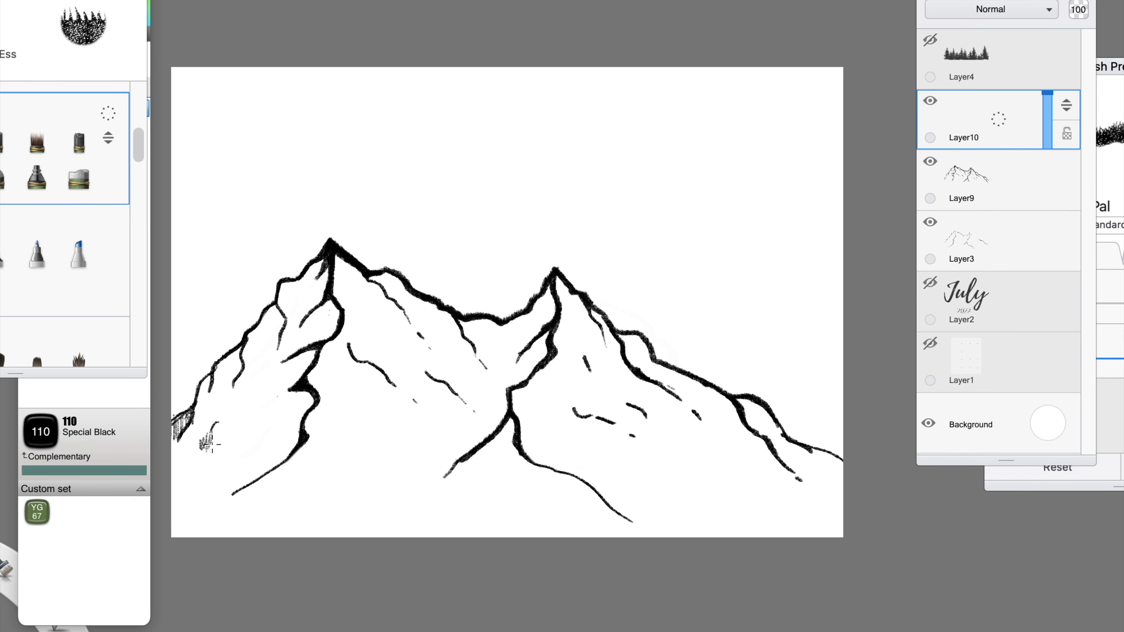
pyautogui.press('super+z')
pyautogui.press('super+z')
pyautogui.press('super+z')
# - Add a new layer above the mountain outlines and hatch the lower part of the left mountain's left face
pyautogui.press('super+l')
pyautogui.press('space')
pyautogui.moveTo(533, 235); pyautogui.dragTo(574, 194)
pyautogui.moveTo(252, 543)
pyautogui.mouseDown()
pyautogui.moveTo(329, 520)
pyautogui.moveTo(385, 483)
pyautogui.moveTo(421, 425)
pyautogui.moveTo(456, 425)
pyautogui.mouseUp()
pyautogui.moveTo(263, 603)
pyautogui.mouseDown()
pyautogui.moveTo(319, 550)
pyautogui.moveTo(385, 545)
pyautogui.moveTo(397, 527)
pyautogui.mouseUp()
pyautogui.moveTo(332, 428); pyautogui.dragTo(454, 337)
pyautogui.moveTo(195, 505); pyautogui.dragTo(216, 461)
pyautogui.moveTo(241, 502); pyautogui.dragTo(284, 461)
# - Hatch the upper part of the left mountain's left face up to the peak, redoing one stroke
pyautogui.moveTo(266, 376); pyautogui.dragTo(312, 343)
pyautogui.moveTo(320, 332); pyautogui.dragTo(399, 215)
pyautogui.press('super+z')
pyautogui.moveTo(317, 405)
pyautogui.mouseDown()
pyautogui.moveTo(370, 364)
pyautogui.moveTo(399, 363)
pyautogui.mouseUp()
pyautogui.moveTo(305, 354)
pyautogui.mouseDown()
pyautogui.moveTo(360, 271)
pyautogui.moveTo(410, 223)
pyautogui.moveTo(417, 255)
pyautogui.moveTo(440, 209)
pyautogui.moveTo(397, 302)
pyautogui.moveTo(441, 303)
pyautogui.moveTo(494, 257)
pyautogui.mouseUp()
# - Hatch the right mountain's left face below its peak and the lower slope beside its forked ridge
pyautogui.press('space')
pyautogui.moveTo(472, 193); pyautogui.dragTo(488, 211)
pyautogui.moveTo(569, 254)
pyautogui.mouseDown()
pyautogui.moveTo(615, 248)
pyautogui.moveTo(666, 177)
pyautogui.mouseUp()
pyautogui.click(549, 310)
pyautogui.moveTo(553, 307)
pyautogui.mouseDown()
pyautogui.moveTo(660, 271)
pyautogui.moveTo(664, 284)
pyautogui.mouseUp()
pyautogui.moveTo(414, 510)
pyautogui.mouseDown()
pyautogui.moveTo(438, 483)
pyautogui.moveTo(492, 469)
pyautogui.moveTo(518, 421)
pyautogui.mouseUp()
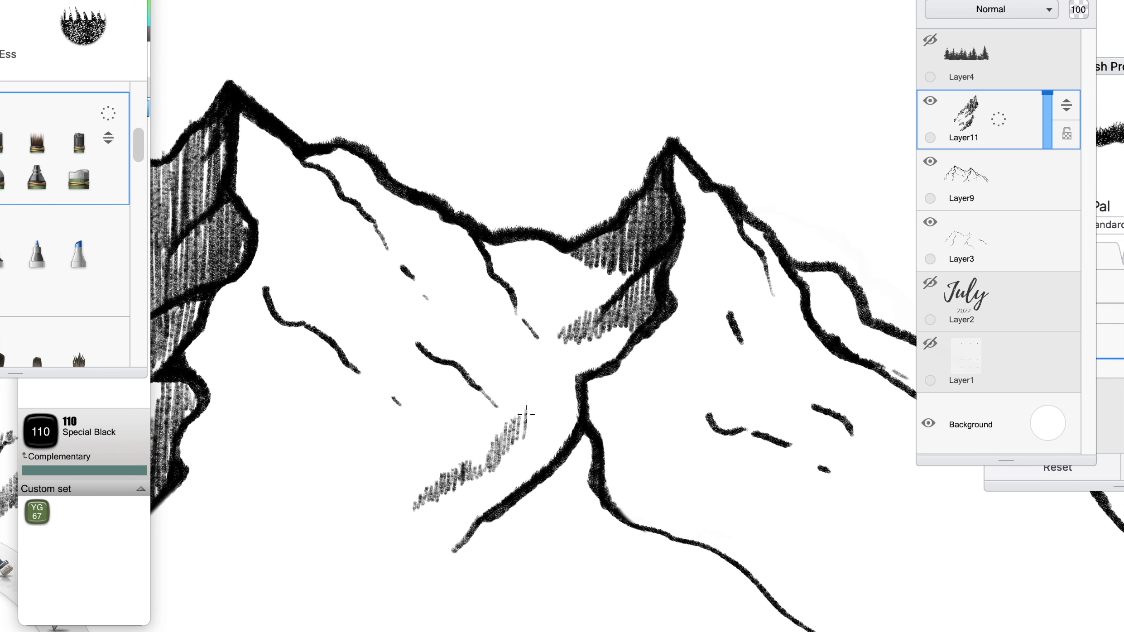